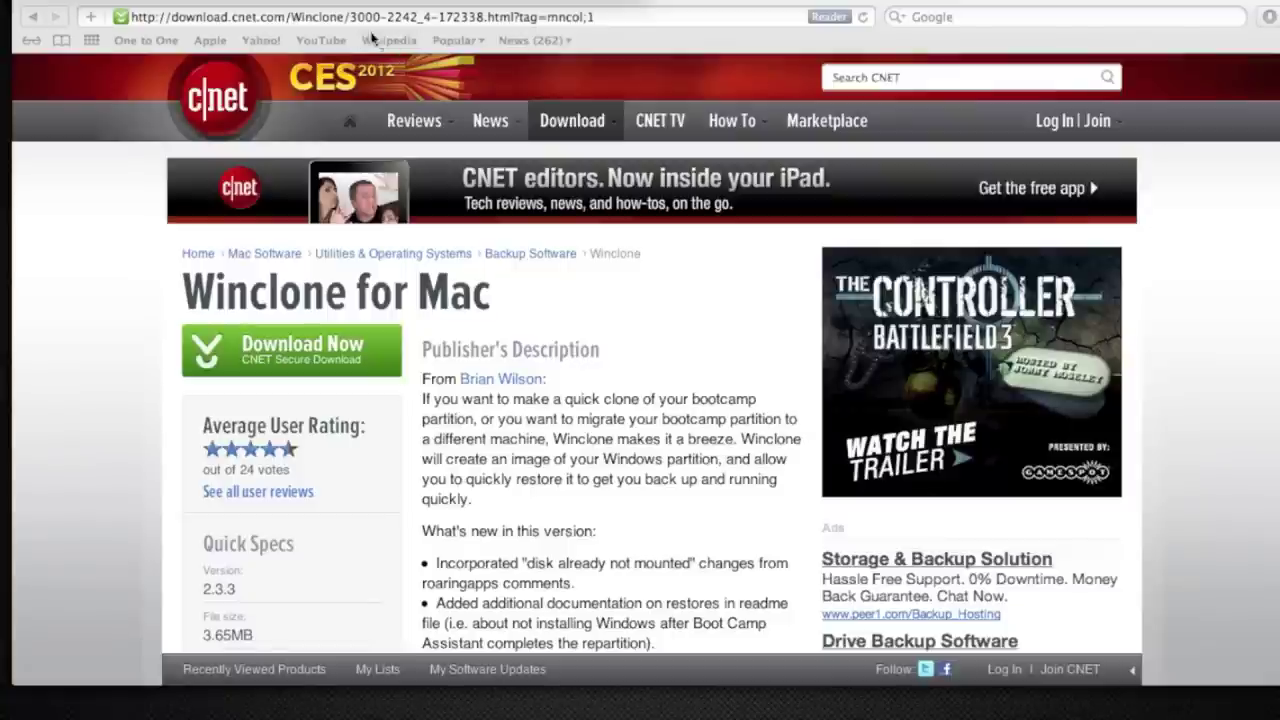
- Select Safari's address bar on the CNET Winclone for Mac download page
{"action": "left_click", "coordinate": [210, 18]}
- Highlight 'download' in the CNET address, then minimise Safari and search Spotlight for 'winc'
{"action": "double_click", "coordinate": [210, 18]}
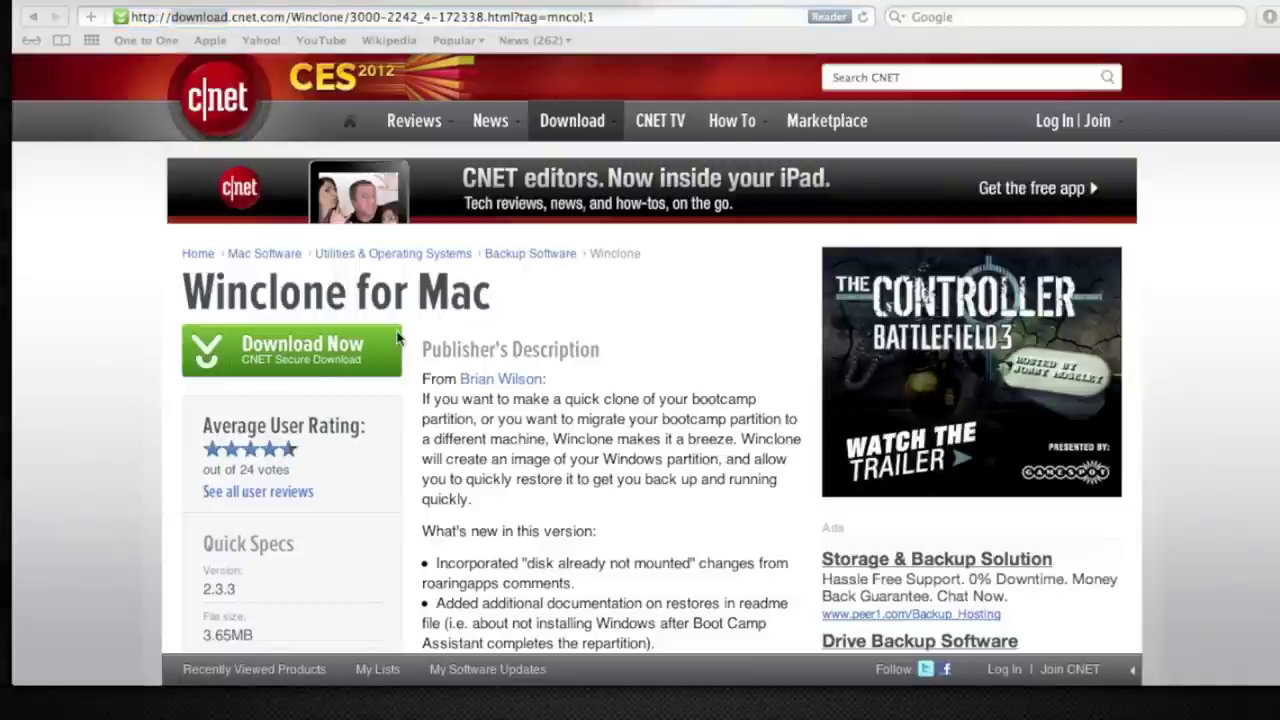
{"action": "scroll", "coordinate": [400, 336], "scroll_direction": "down", "scroll_amount": 5}
{"action": "scroll", "coordinate": [422, 313], "scroll_direction": "up", "scroll_amount": 4}
{"action": "scroll", "coordinate": [420, 313], "scroll_direction": "up", "scroll_amount": 1}
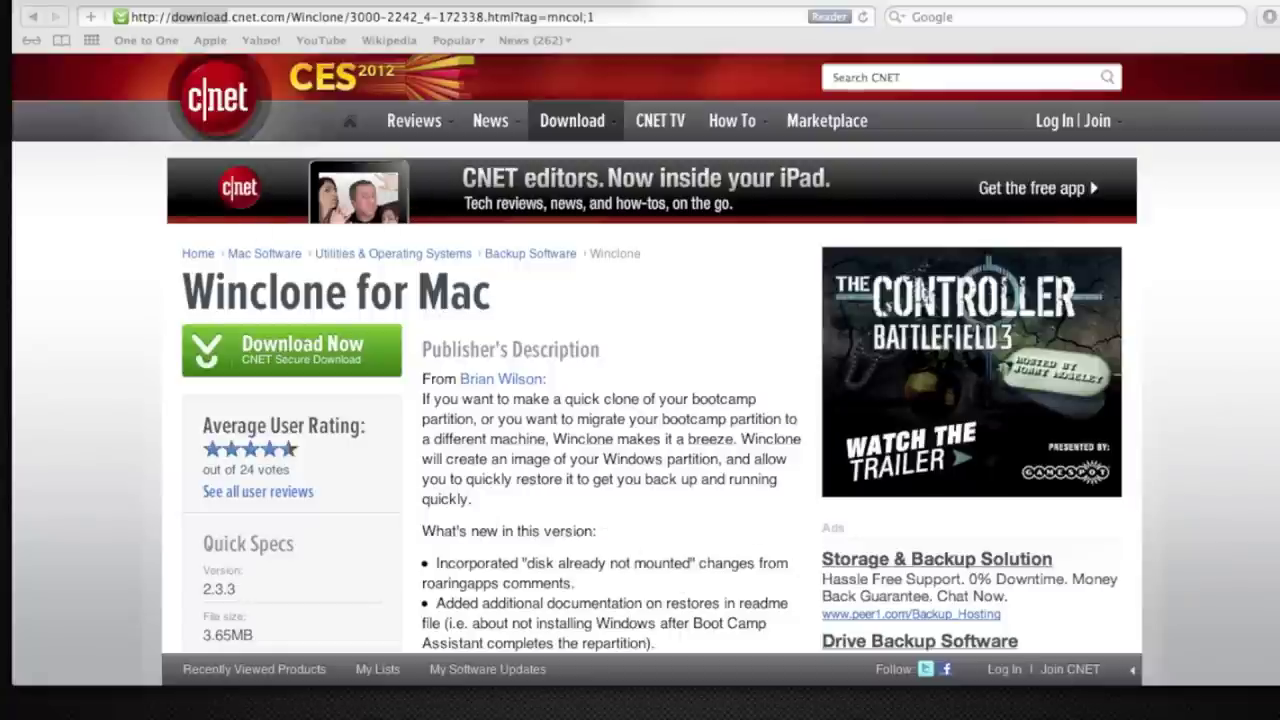
{"action": "left_click", "coordinate": [43, 4]}
{"action": "left_click", "coordinate": [1260, 6]}
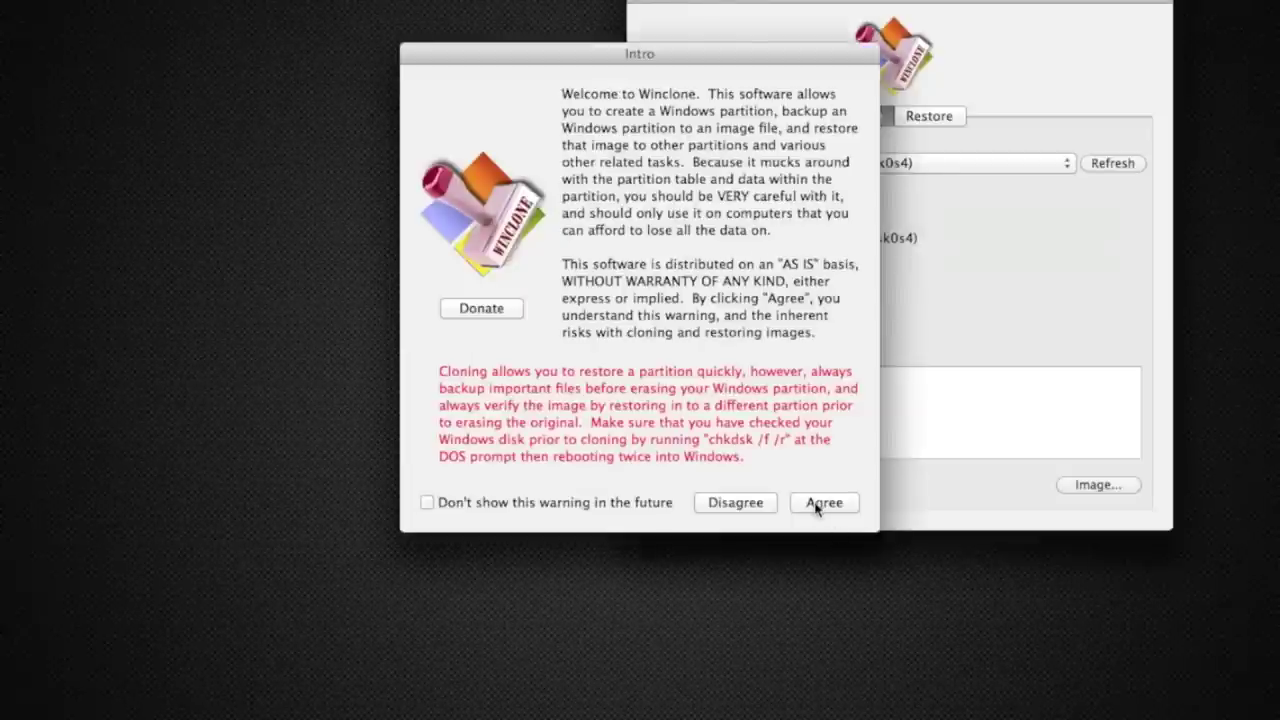
- Agree to Winclone's Intro warning, centre its window, and keep BOOTCAMP (/dev/disk0s4) as Source
{"action": "left_click", "coordinate": [822, 503]}
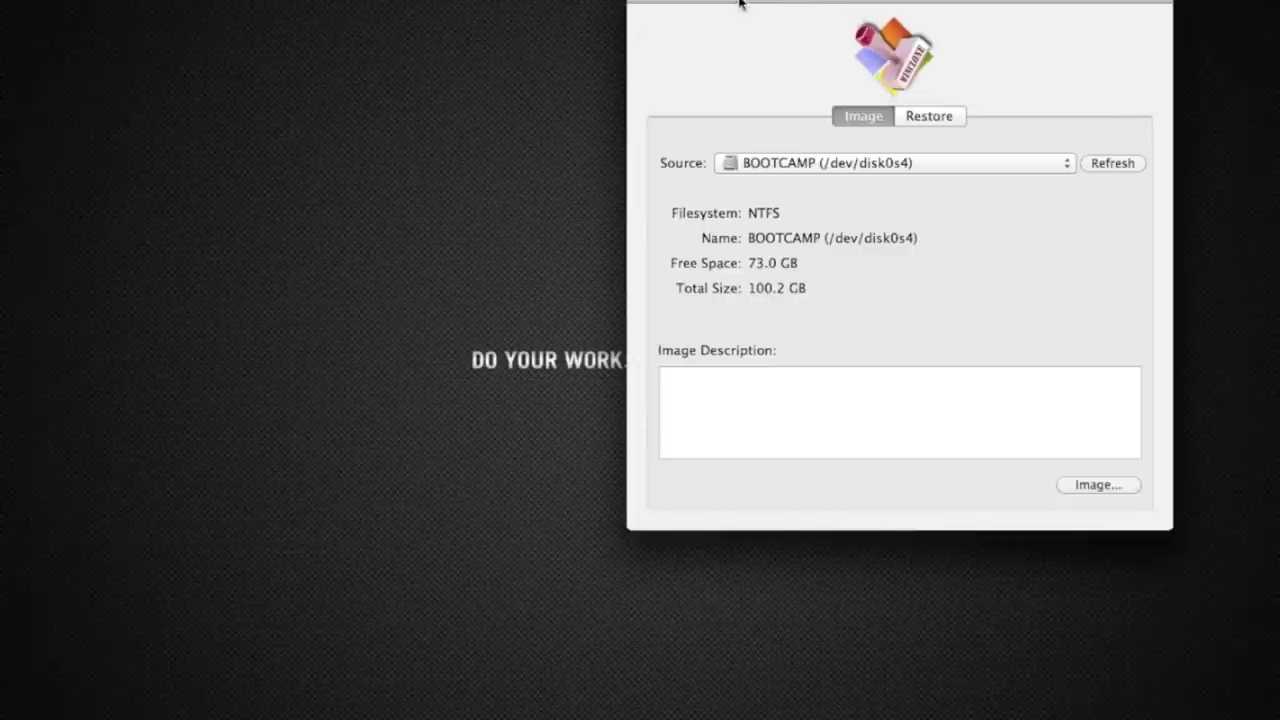
{"action": "left_click_drag", "start_coordinate": [740, 2], "coordinate": [638, 15]}
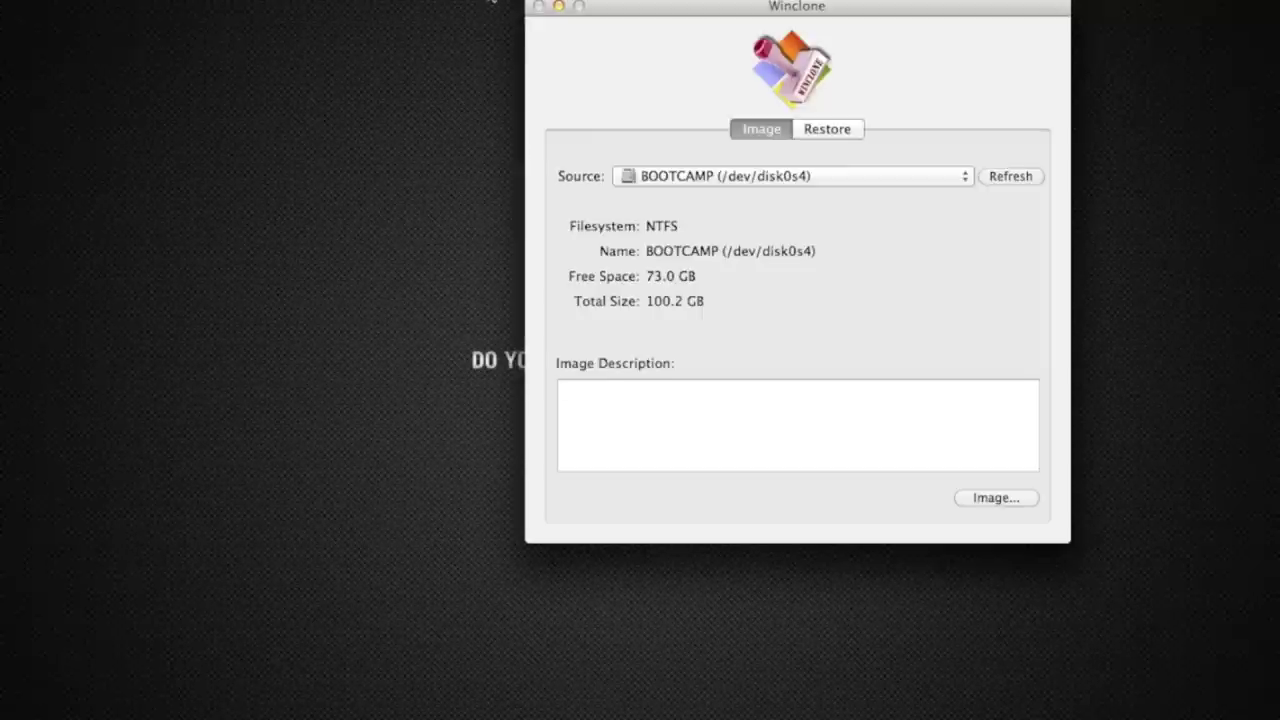
{"action": "left_click_drag", "start_coordinate": [635, 10], "coordinate": [442, 70]}
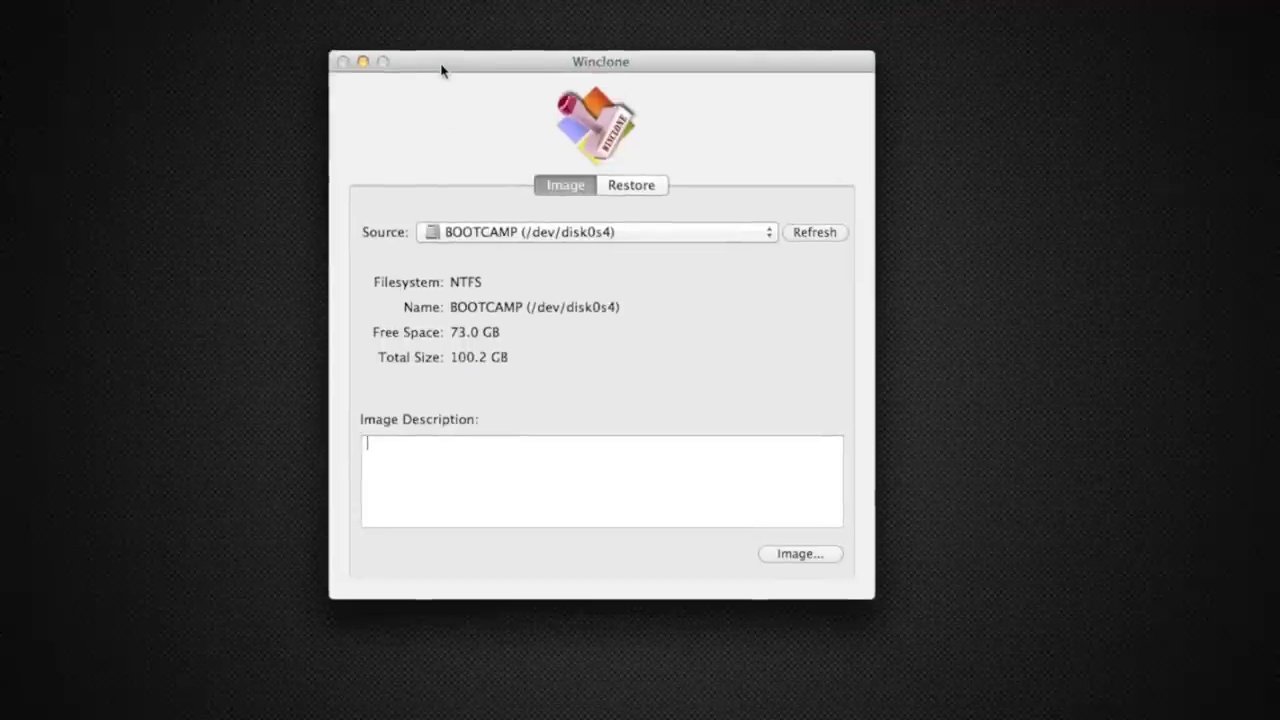
{"action": "left_click", "coordinate": [708, 236]}
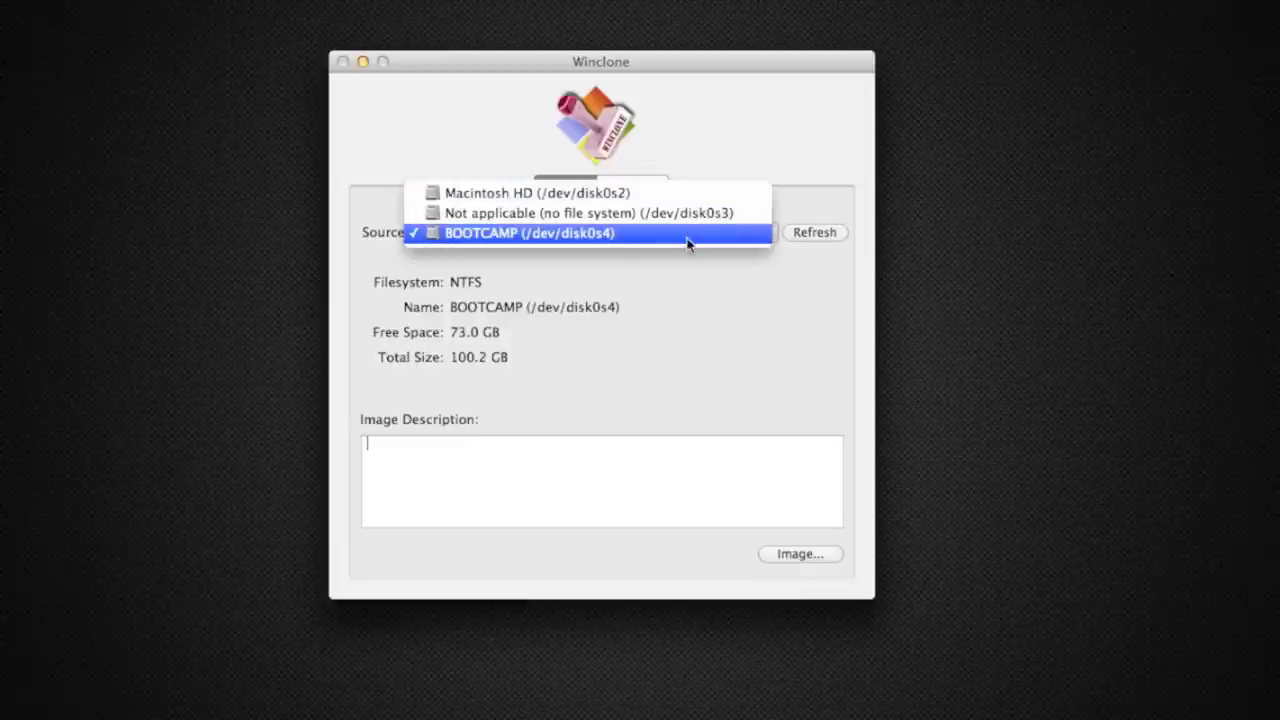
{"action": "left_click", "coordinate": [690, 288]}
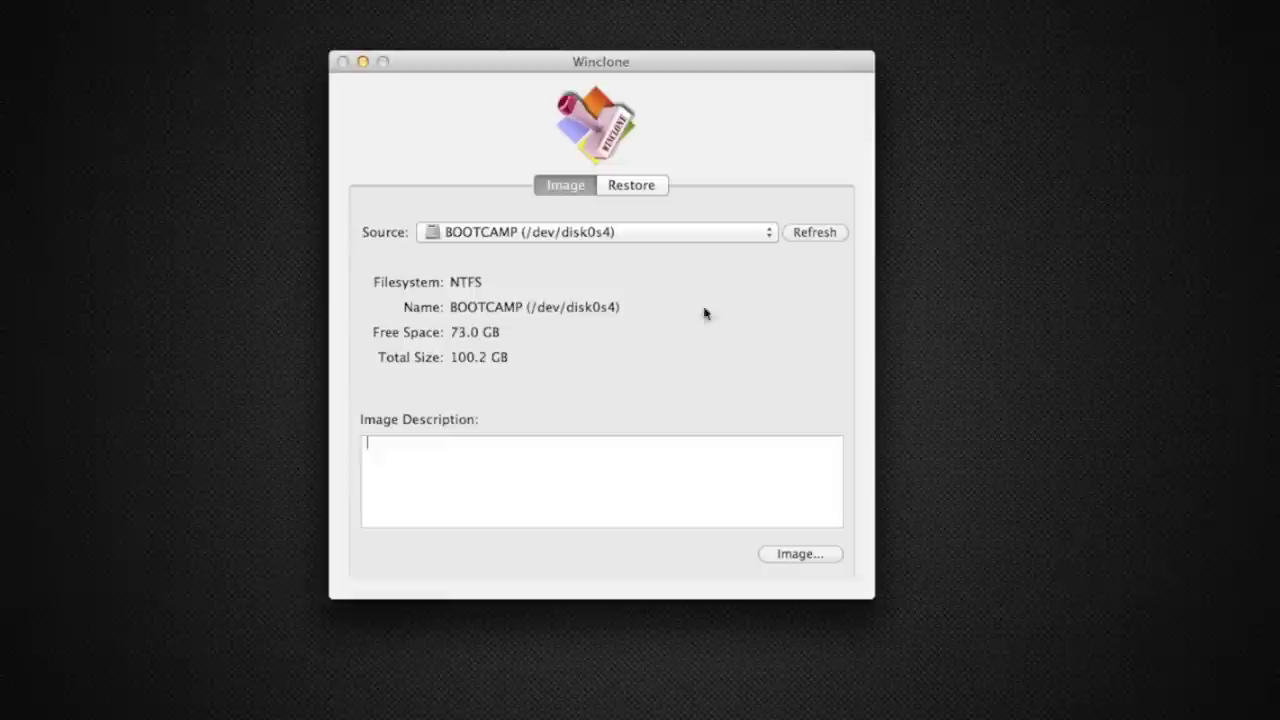
- Image BOOTCAMP to the Desktop under the name 'Windows 7'
{"action": "left_click", "coordinate": [781, 556]}
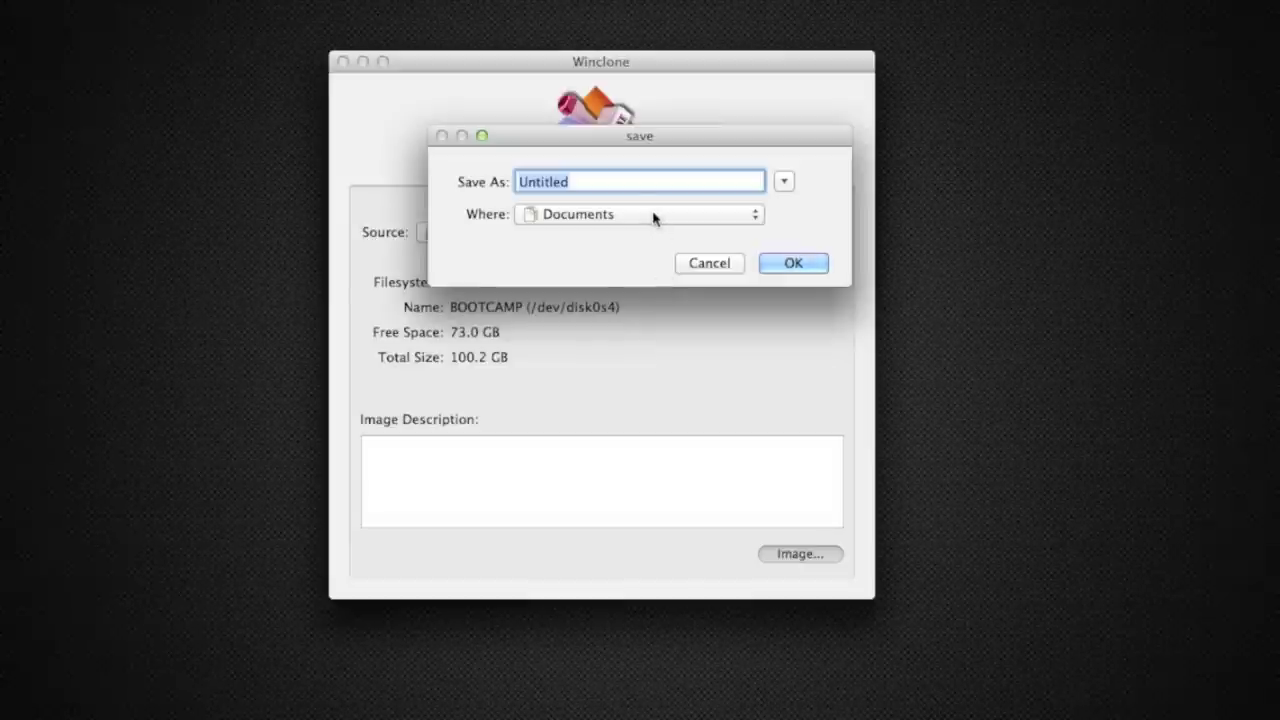
{"action": "left_click", "coordinate": [617, 219]}
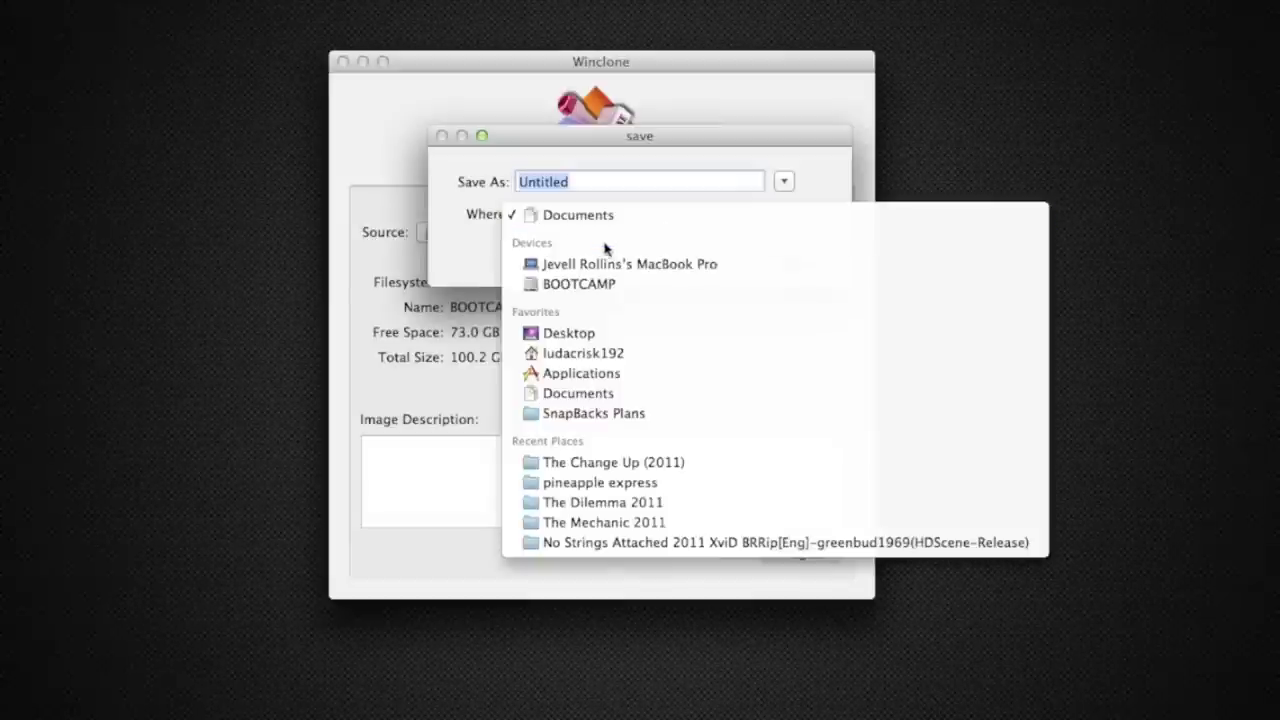
{"action": "left_click", "coordinate": [570, 333]}
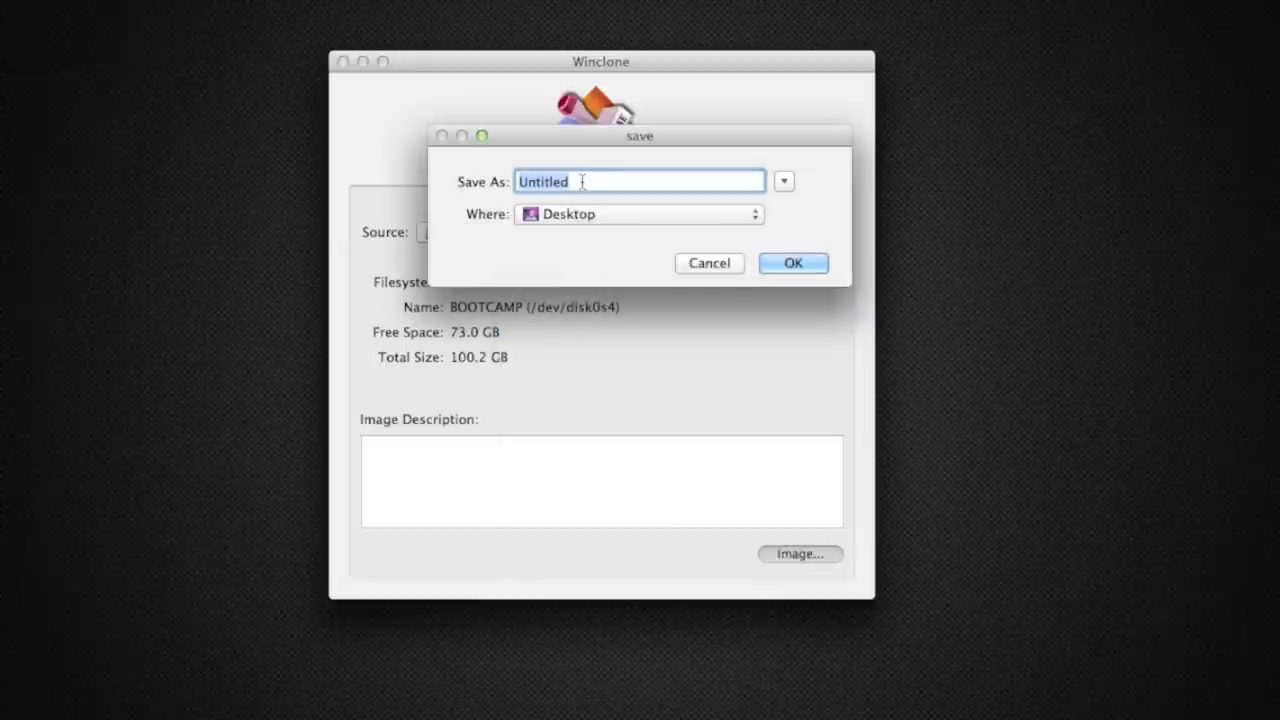
{"action": "key", "text": "BackSpace"}
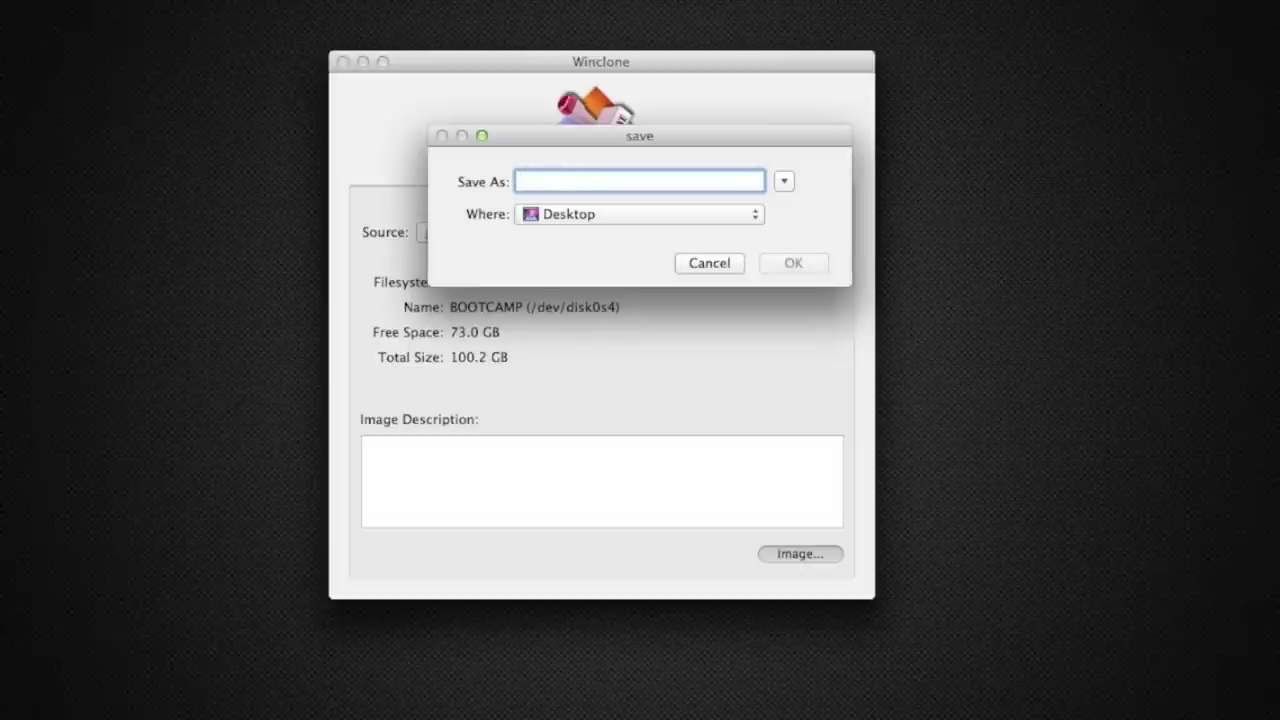
{"action": "type", "text": "Windows"}
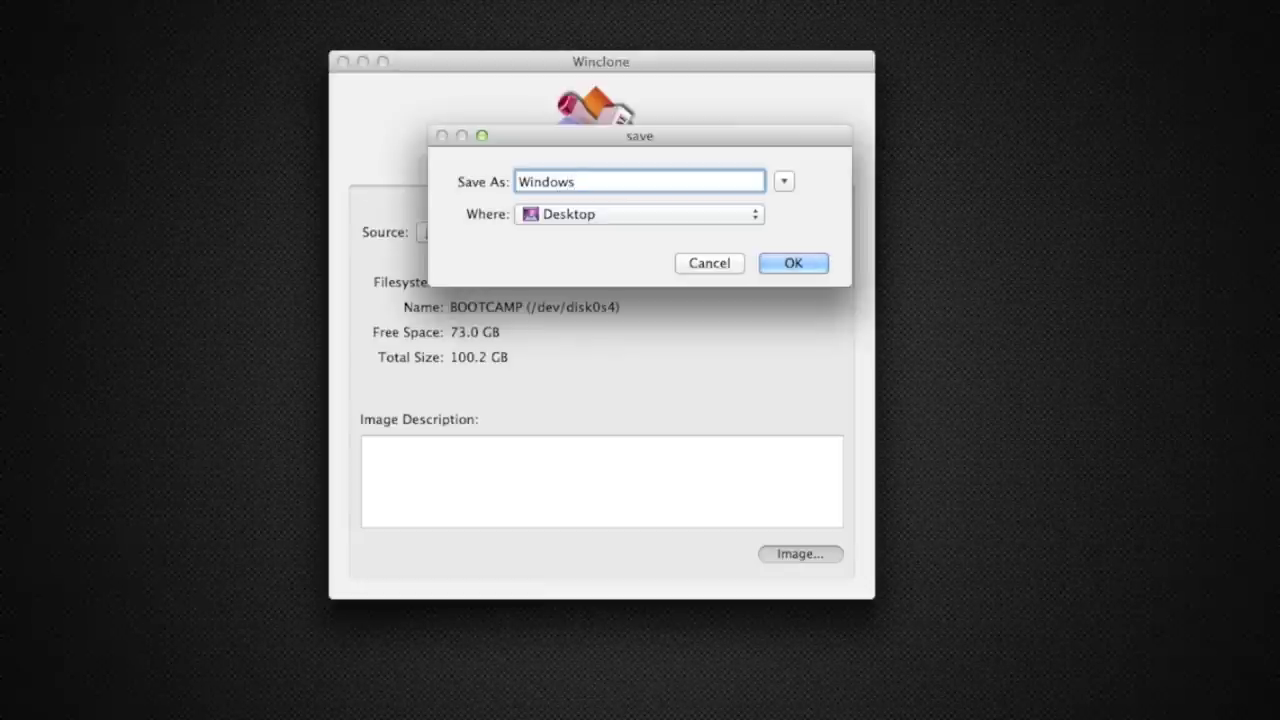
{"action": "type", "text": " 7"}
{"action": "left_click", "coordinate": [780, 265]}
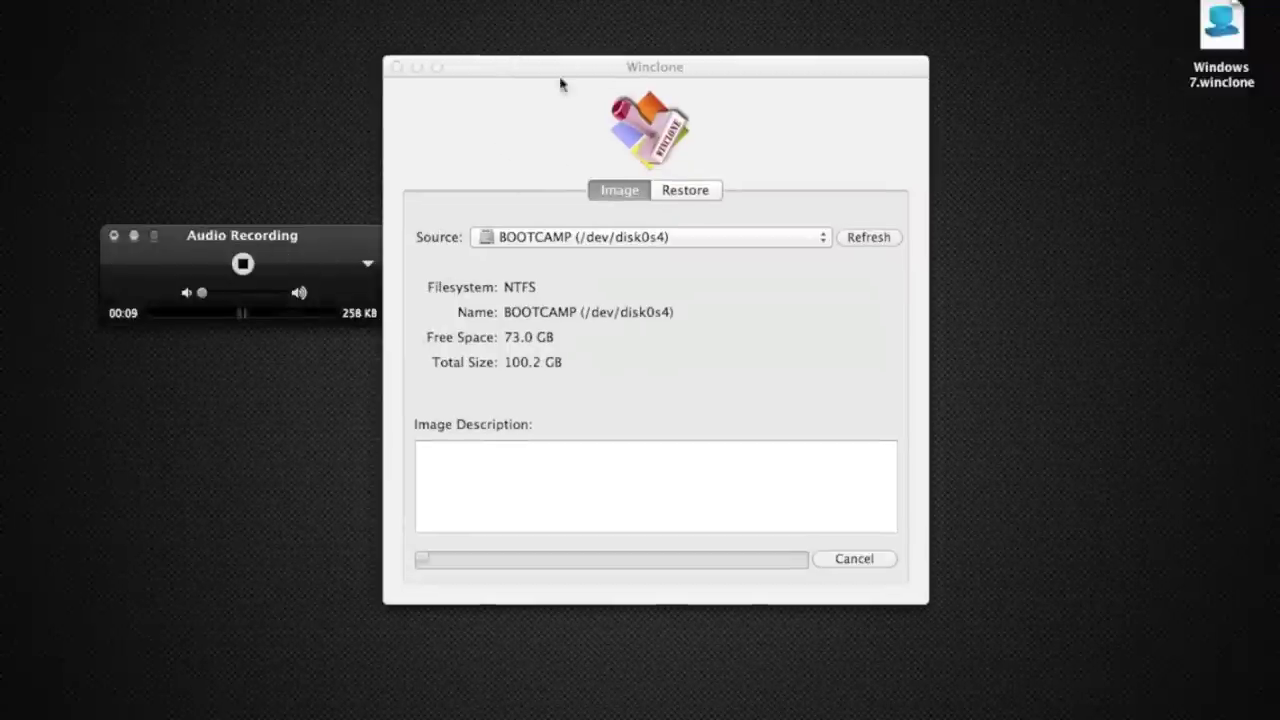
- Bring Winclone to the front while the imaging progress bar runs
{"action": "left_click", "coordinate": [467, 566]}
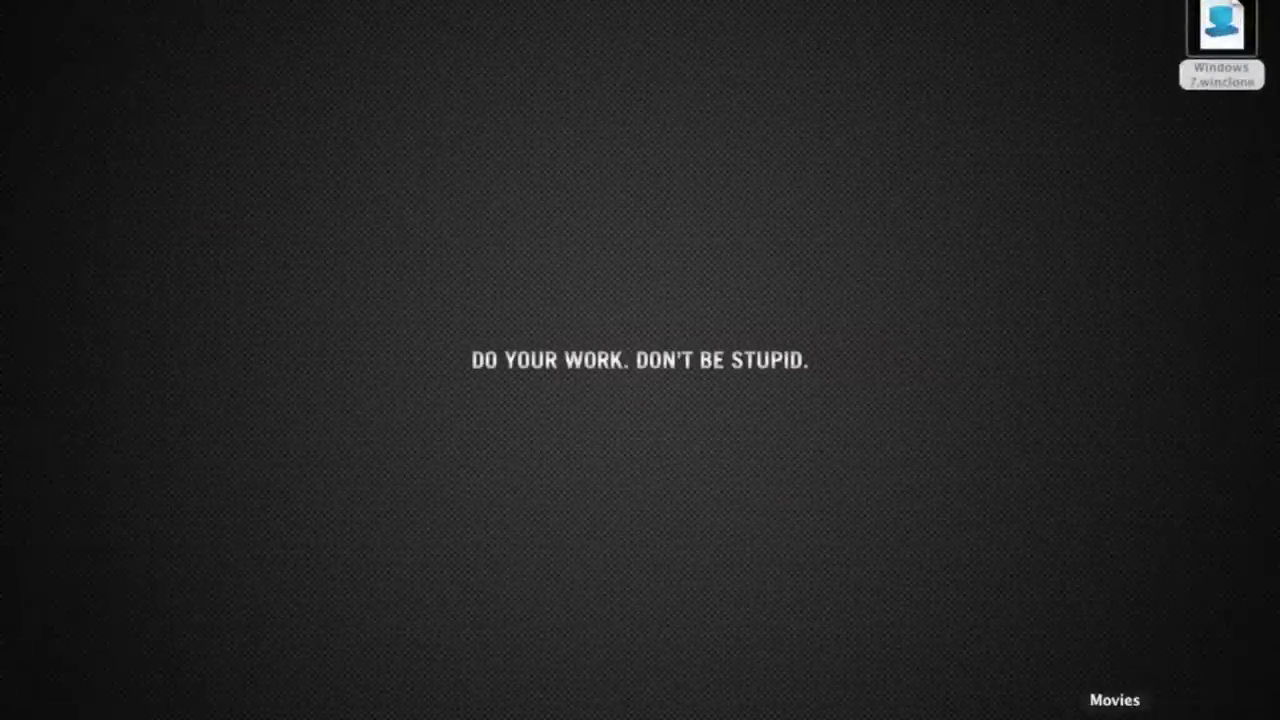
- Launch Boot Camp Assistant from Finder's Applications > Utilities folder
{"action": "left_click", "coordinate": [1148, 674]}
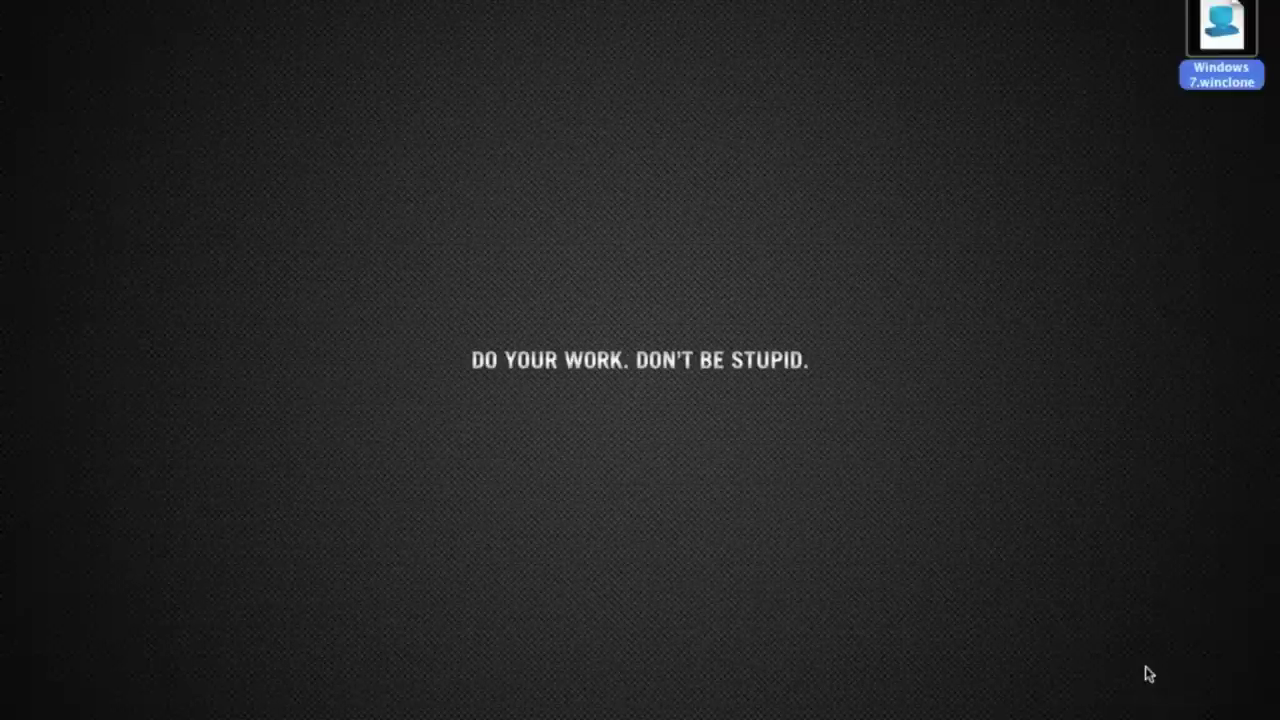
{"action": "left_click", "coordinate": [275, 1]}
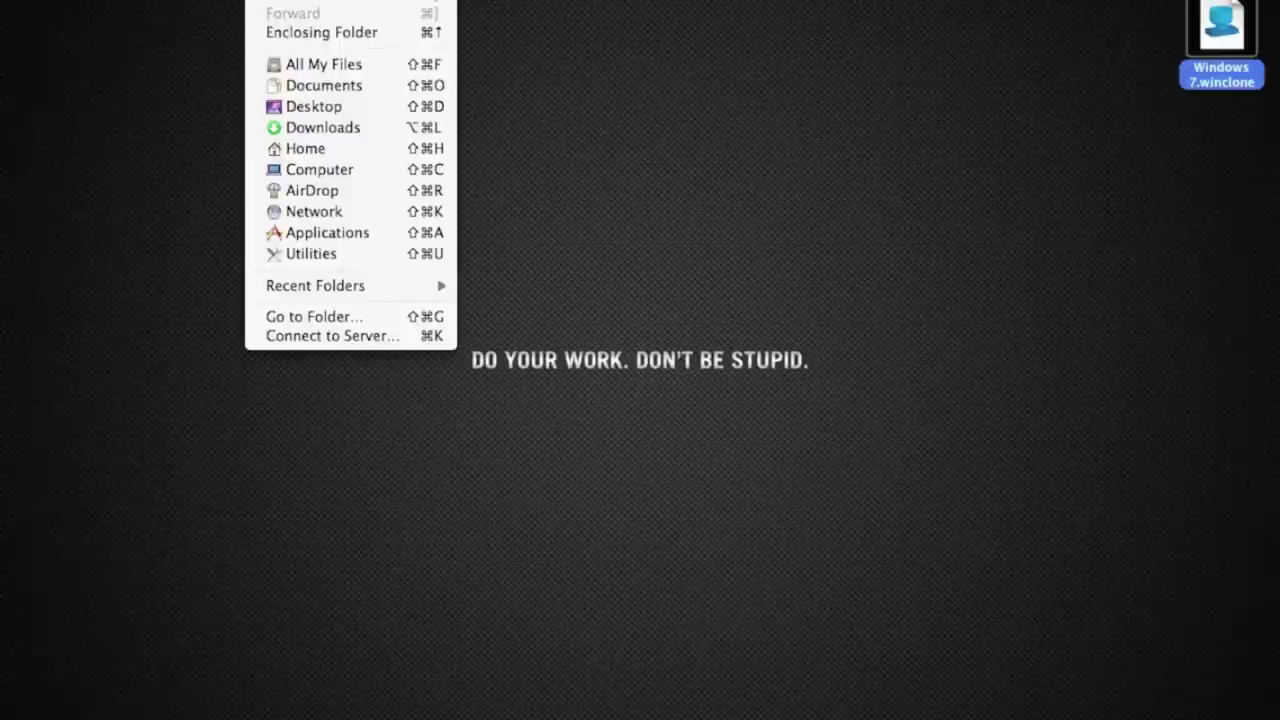
{"action": "left_click", "coordinate": [308, 235]}
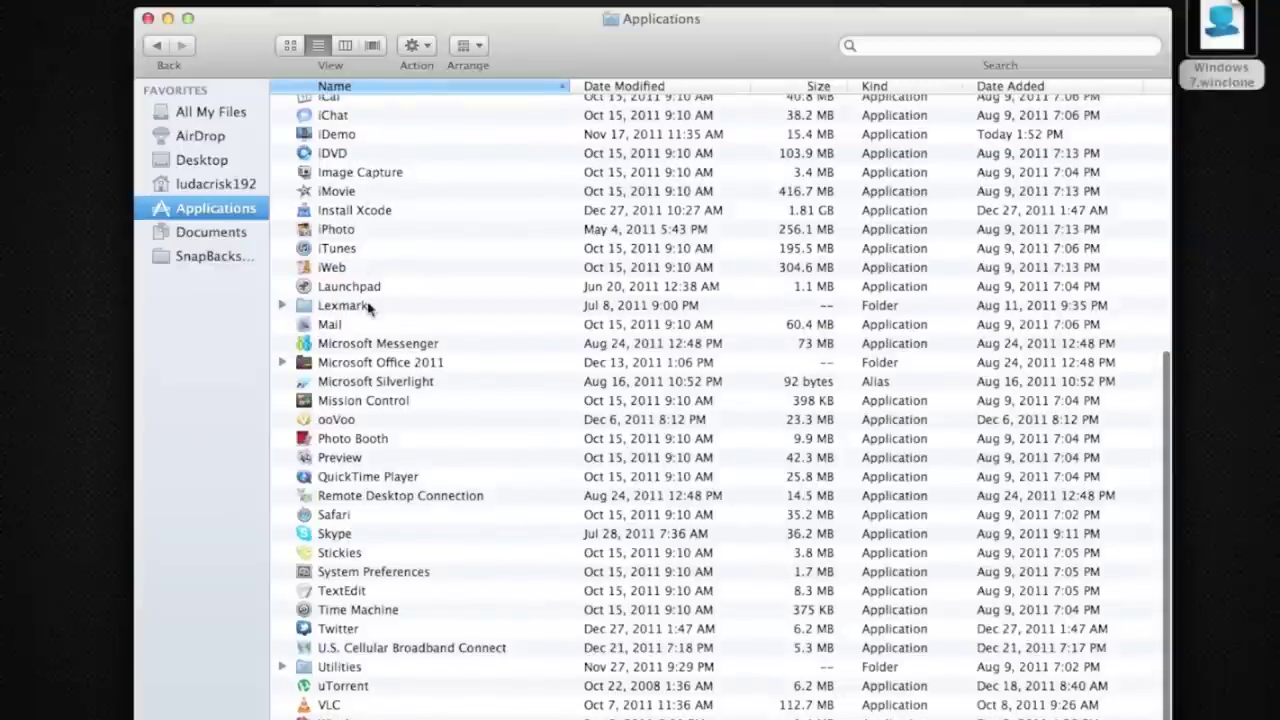
{"action": "double_click", "coordinate": [340, 665]}
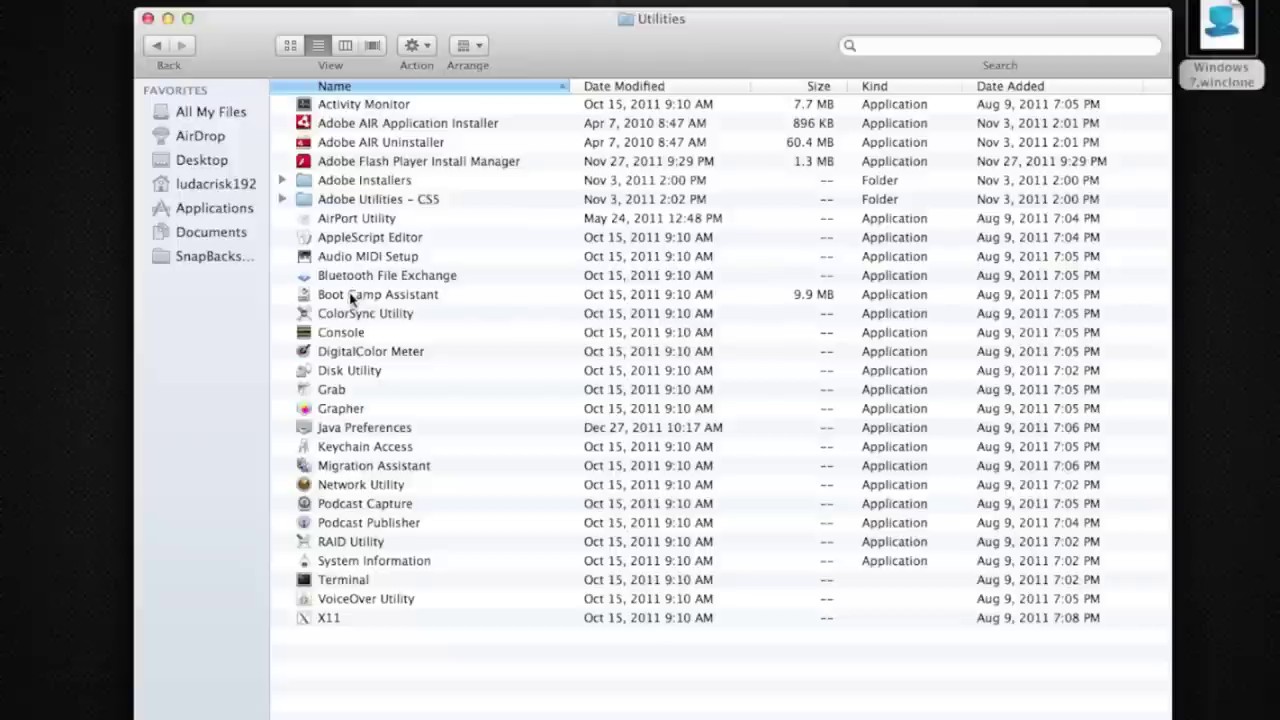
{"action": "left_click", "coordinate": [350, 296]}
{"action": "double_click", "coordinate": [350, 296]}
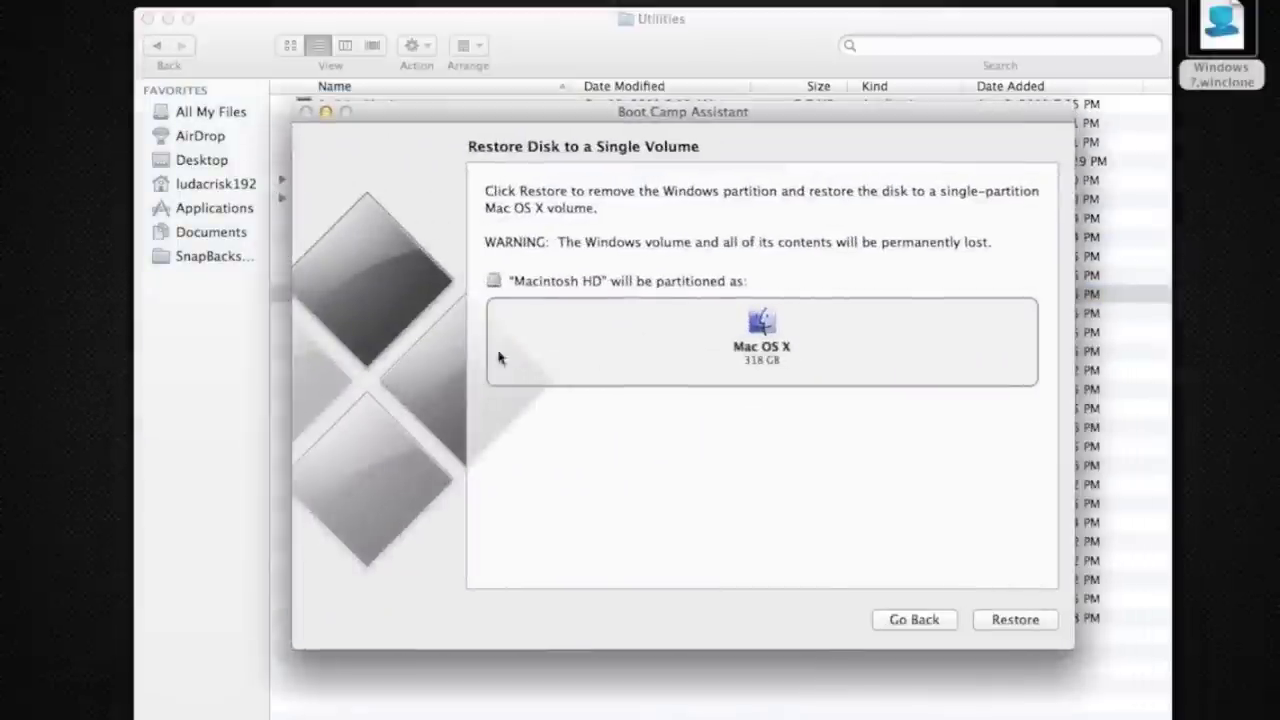
- Go back to Boot Camp Assistant's introduction, continue to the single-volume restore page, then minimise it
{"action": "left_click", "coordinate": [908, 620]}
{"action": "left_click", "coordinate": [912, 619]}
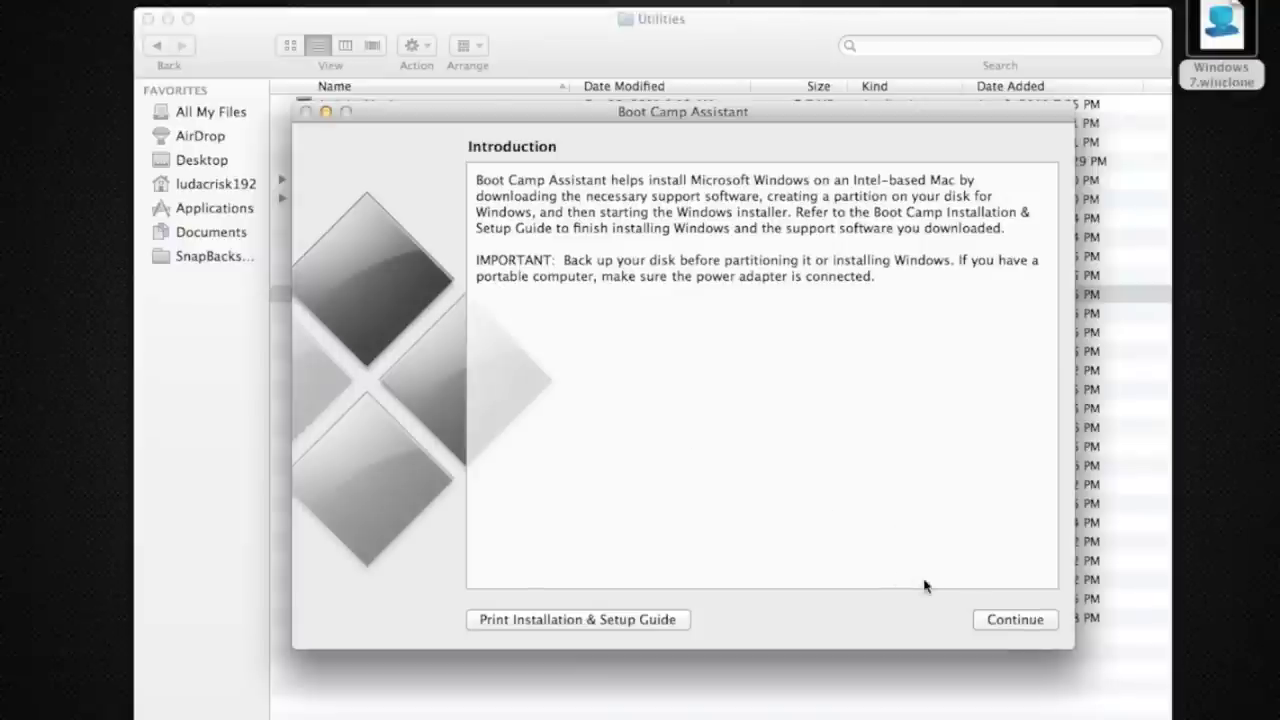
{"action": "left_click", "coordinate": [1016, 622]}
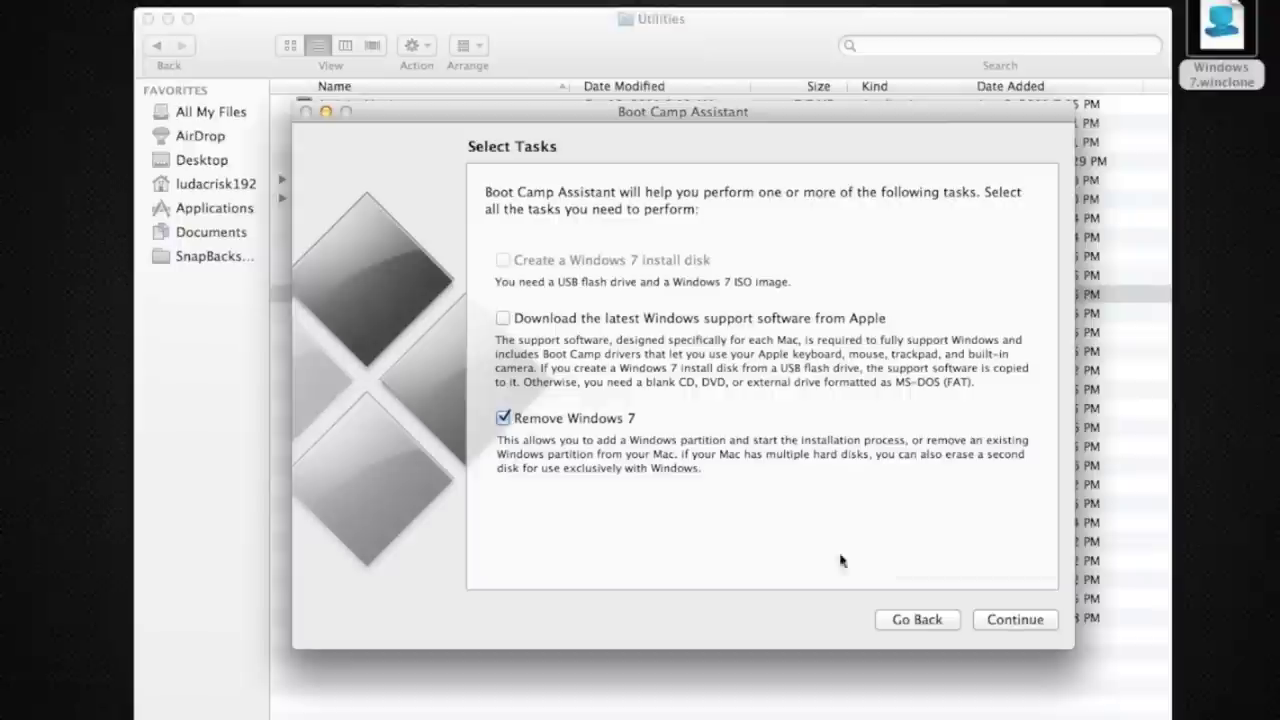
{"action": "left_click", "coordinate": [1014, 620]}
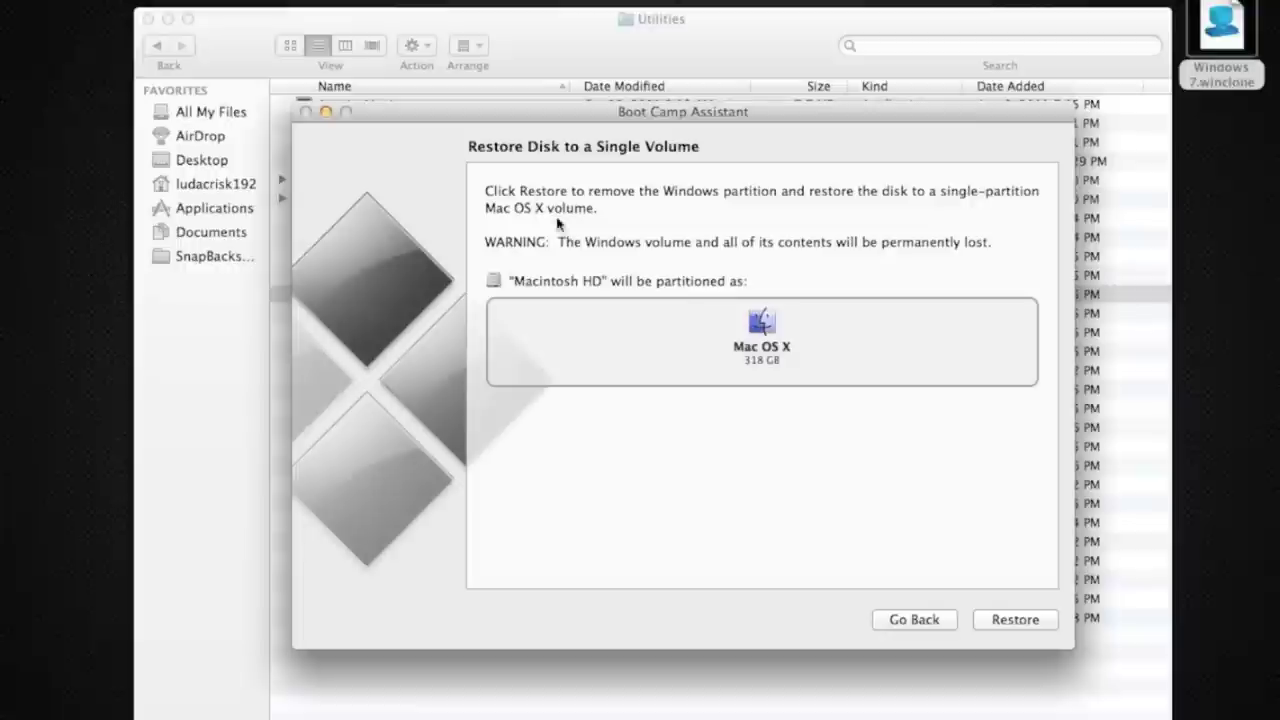
{"action": "left_click", "coordinate": [326, 112]}
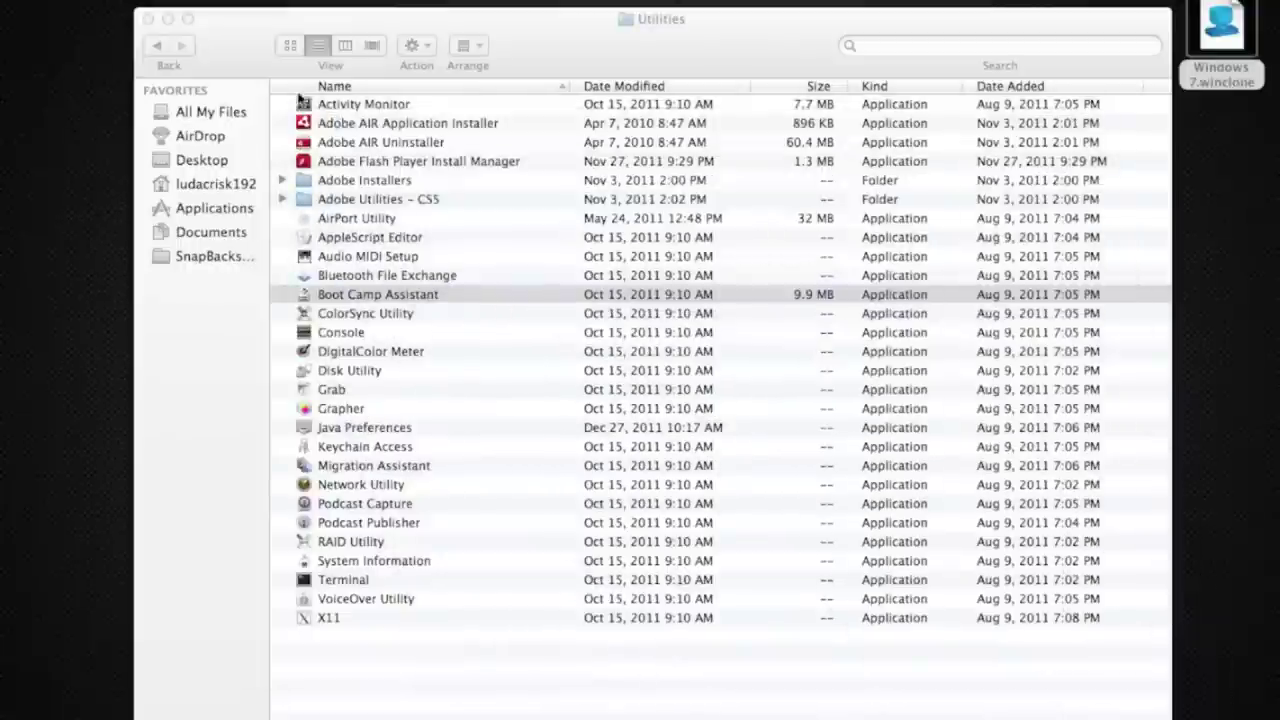
- Minimise the Utilities window and switch Winclone to its Restore tab
{"action": "left_click", "coordinate": [167, 18]}
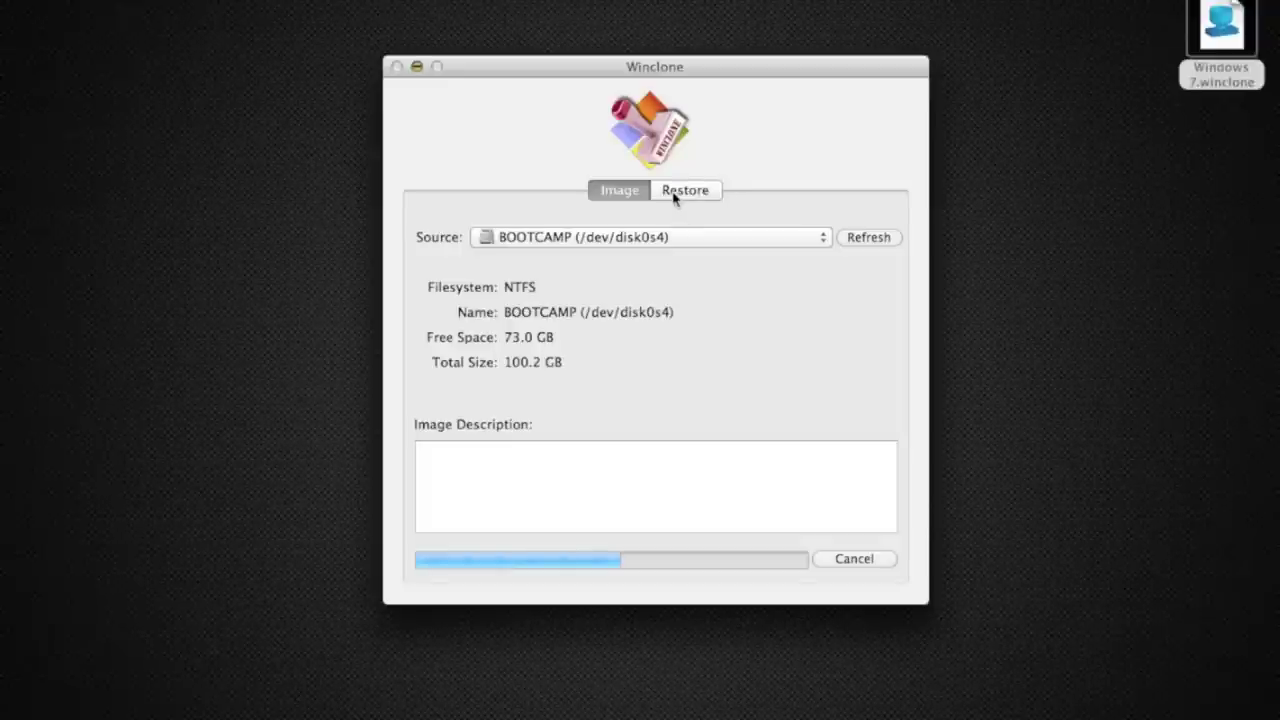
{"action": "left_click", "coordinate": [674, 192]}
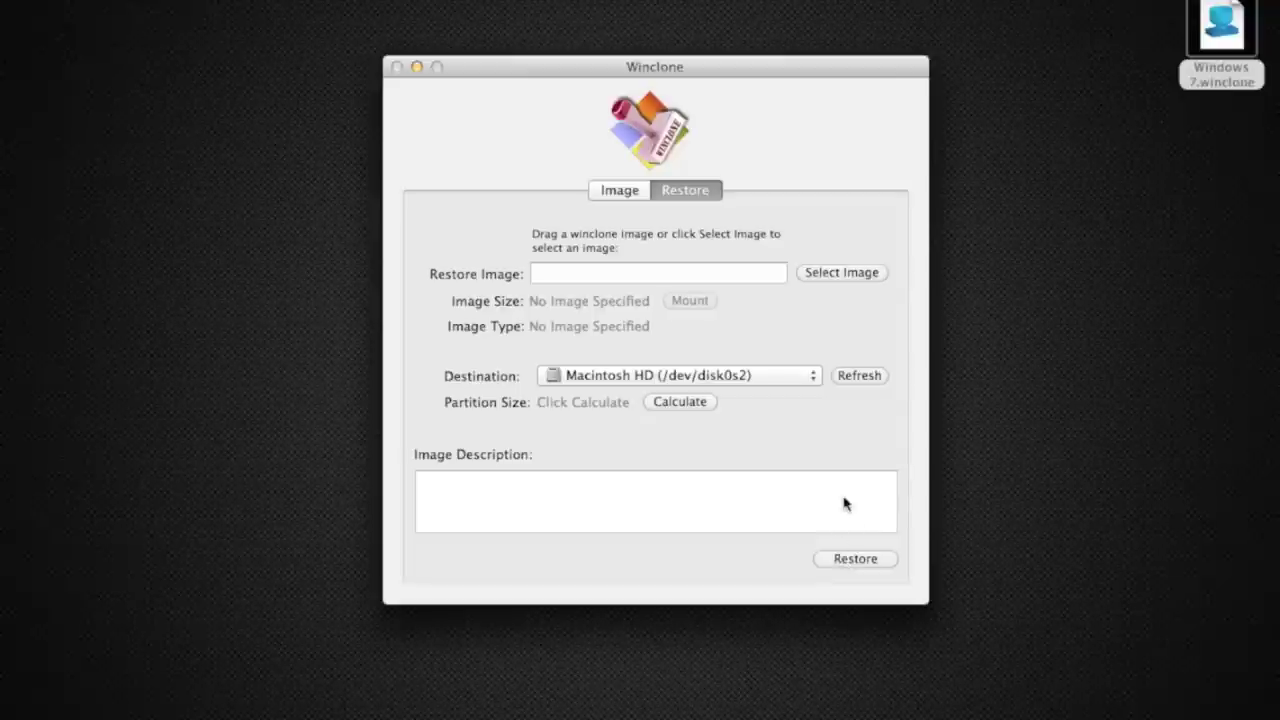
{"action": "key", "text": "space"}
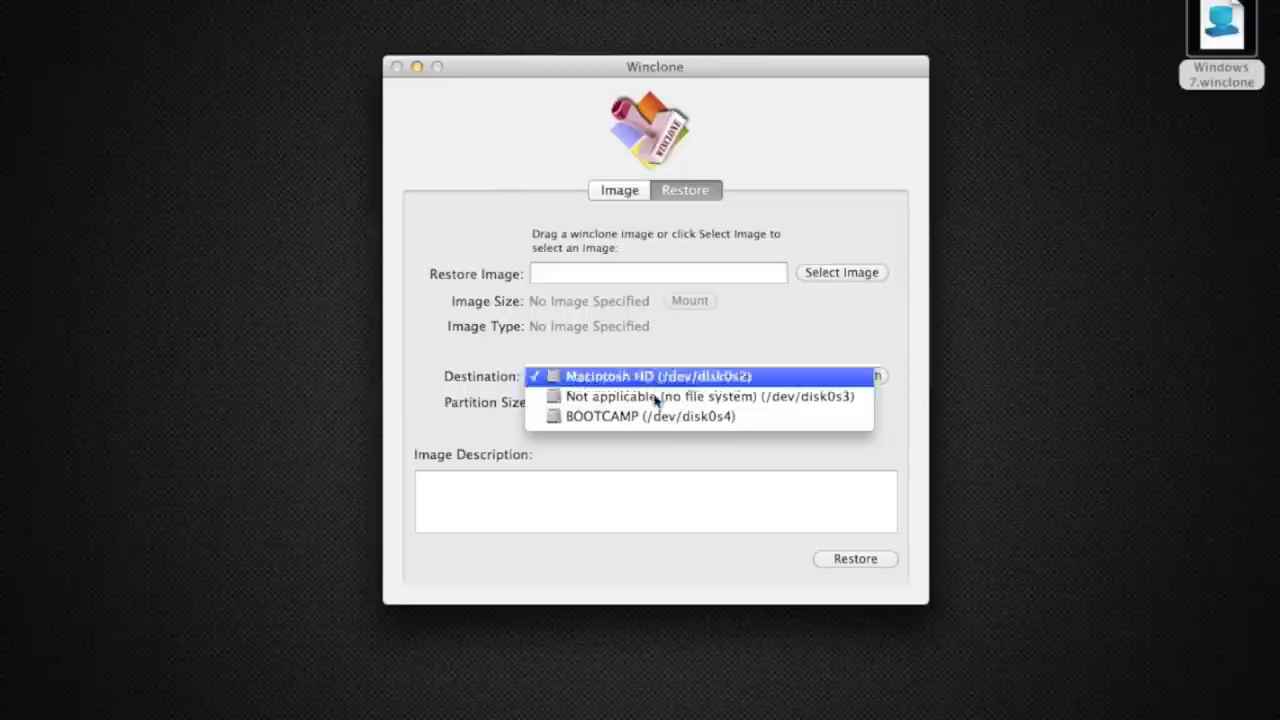
{"action": "left_click", "coordinate": [440, 88]}
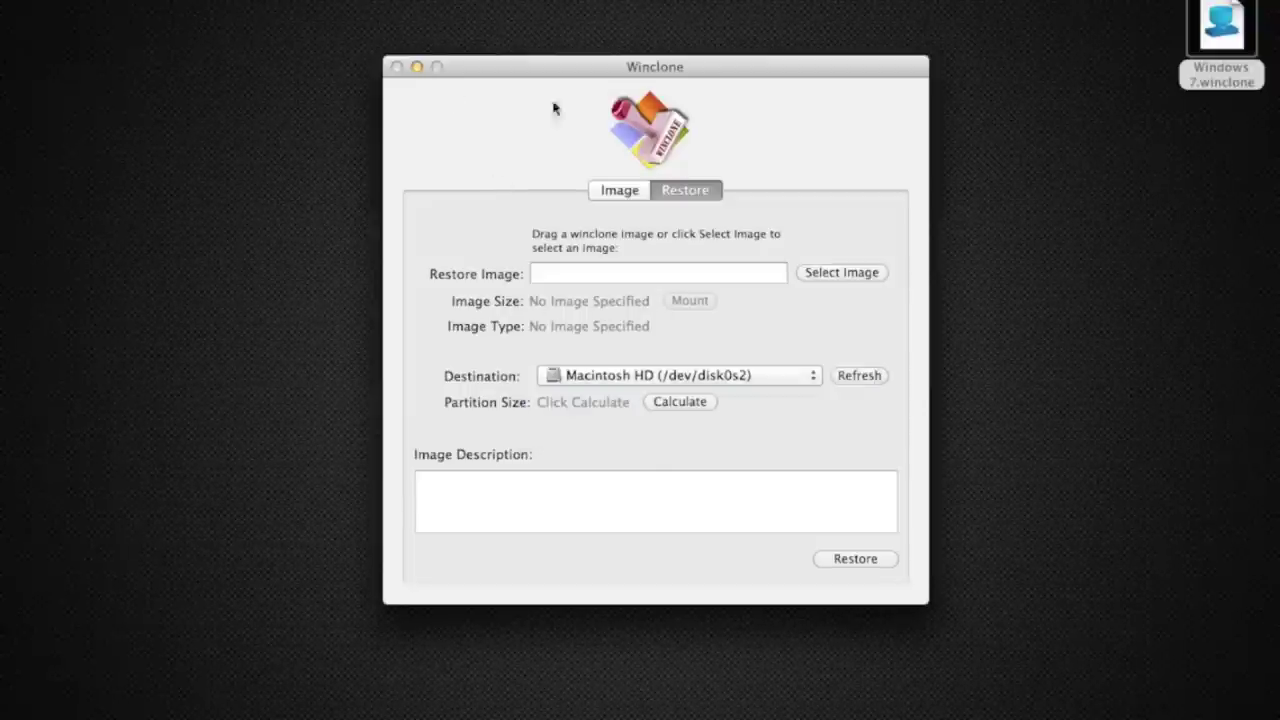